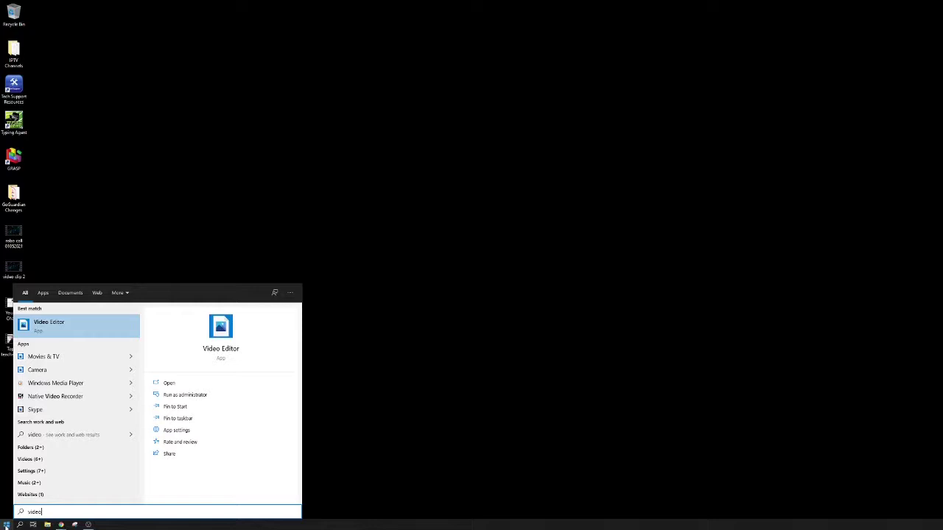
Launch Video Editor and create a new video project named 'Google Meet Edit'.
click(61, 328)
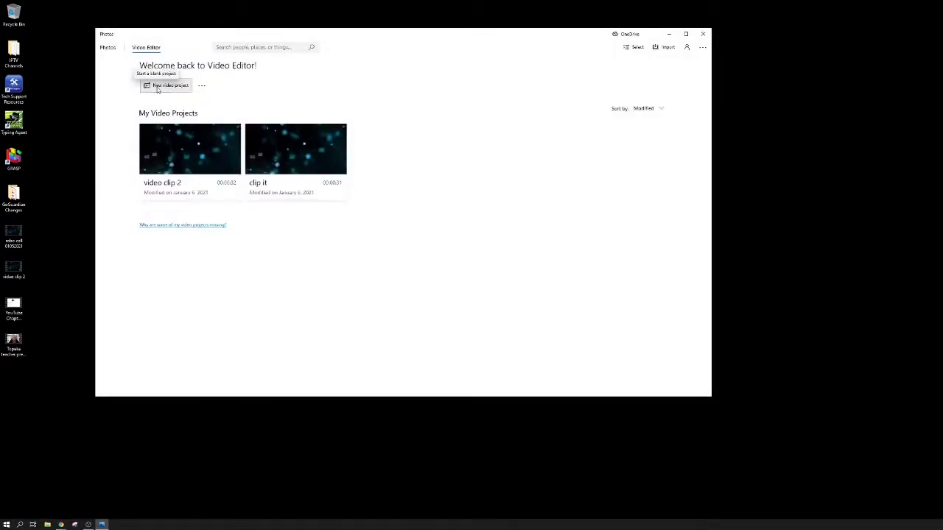
click(157, 87)
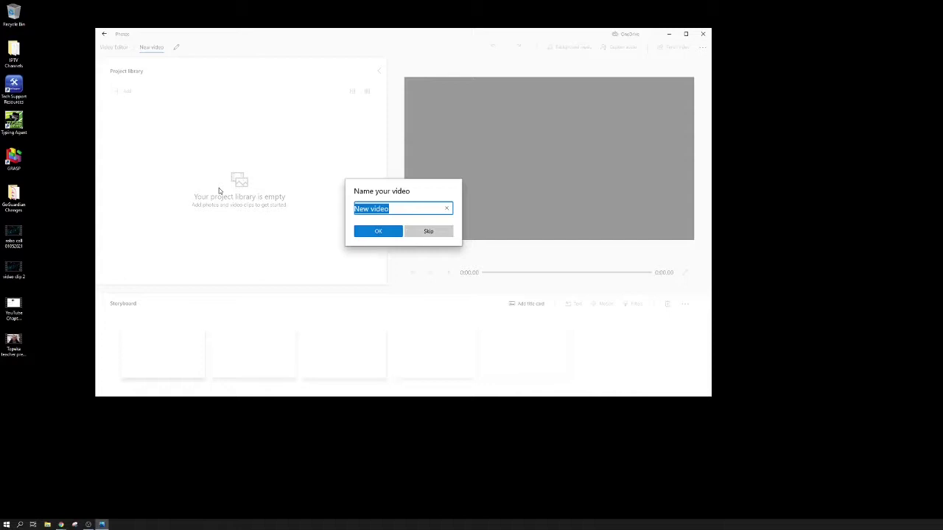
text(Google Meet Edit)
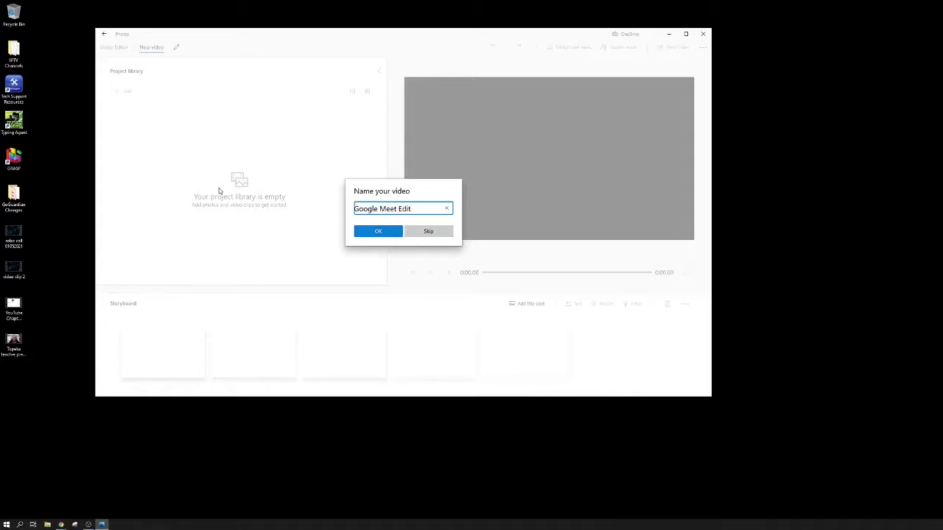
click(378, 232)
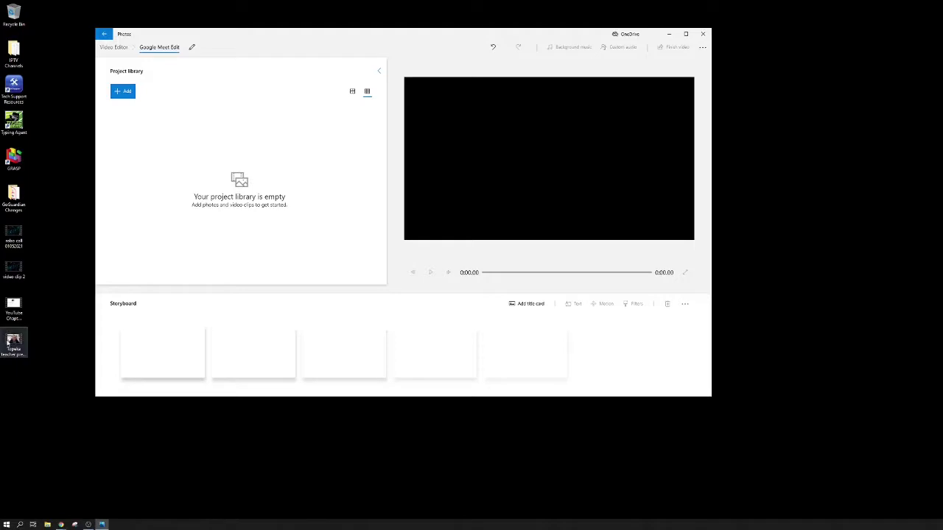
Import the 1:21 meeting recording into the project library and place it on the storyboard.
drag(11, 344, 228, 185)
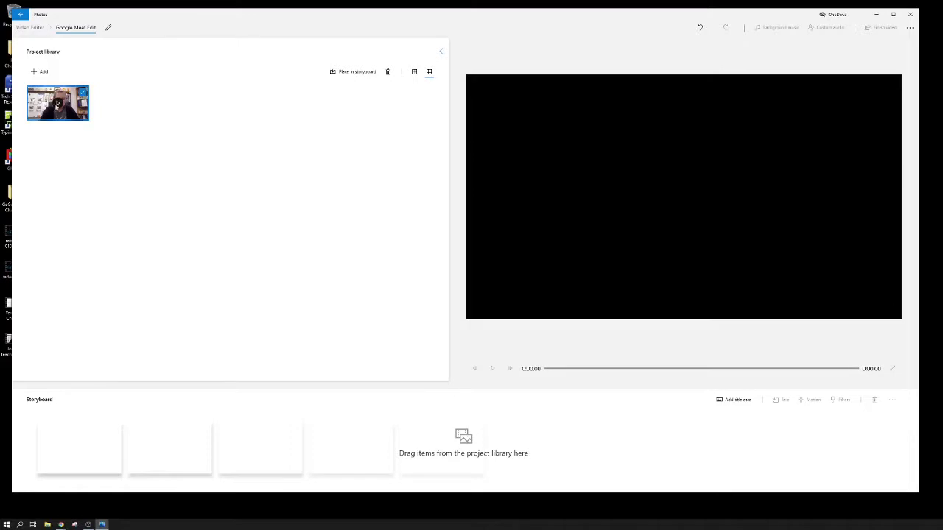
drag(58, 103, 88, 457)
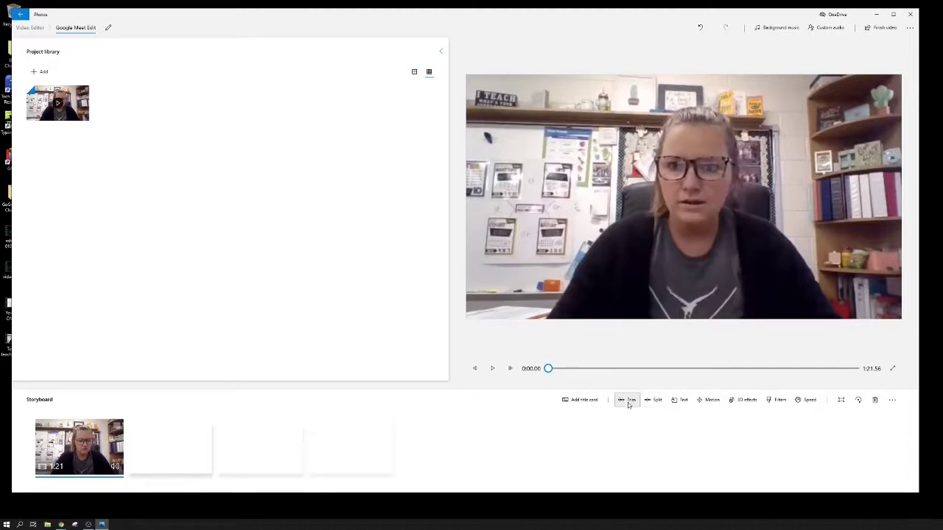
Trim the clip to run from 0:03.60 to 1:17.00 (1:13.40 long) and preview it.
click(628, 403)
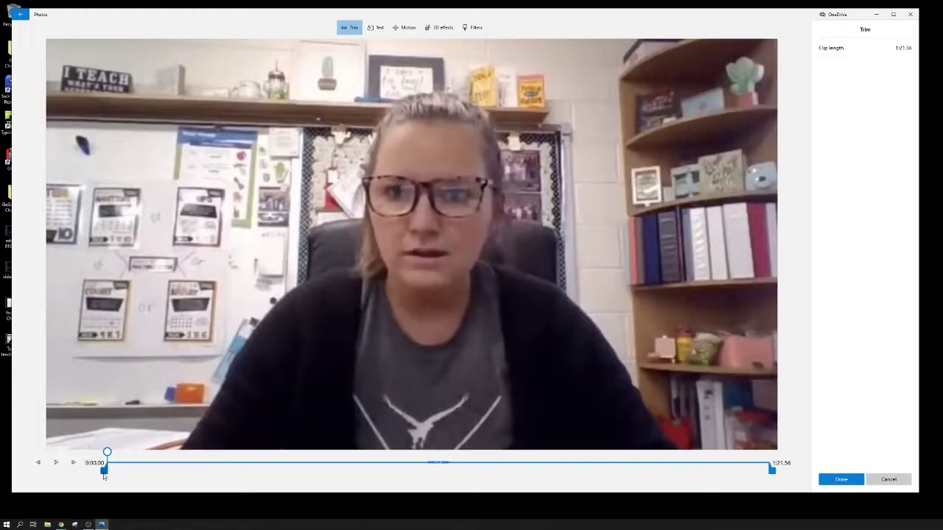
drag(108, 453, 132, 456)
click(136, 458)
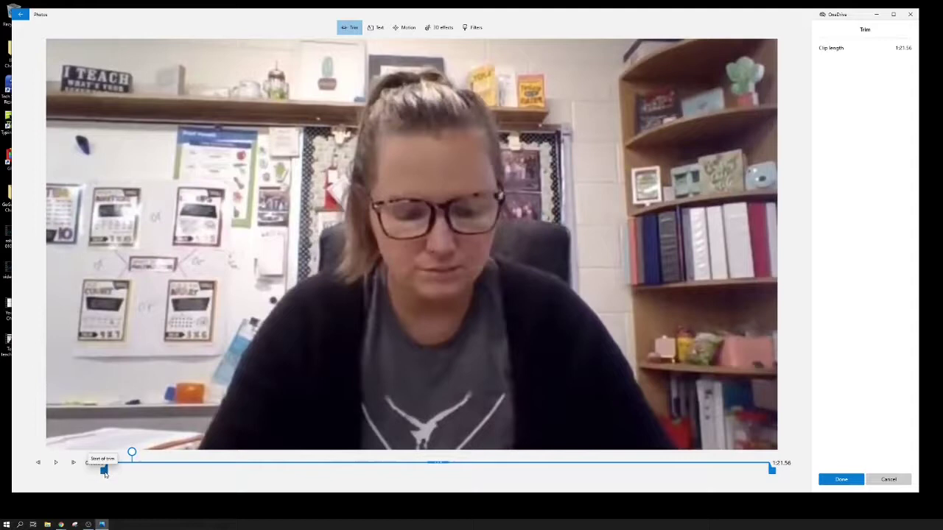
mouse_move(105, 474)
mouse_down()
mouse_move(205, 474)
mouse_move(98, 475)
mouse_move(122, 477)
mouse_up()
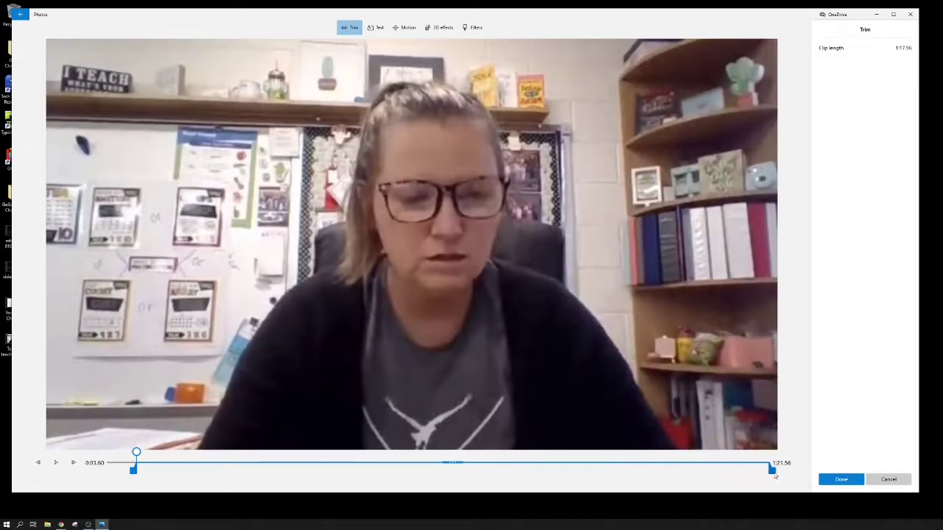
drag(772, 471, 736, 475)
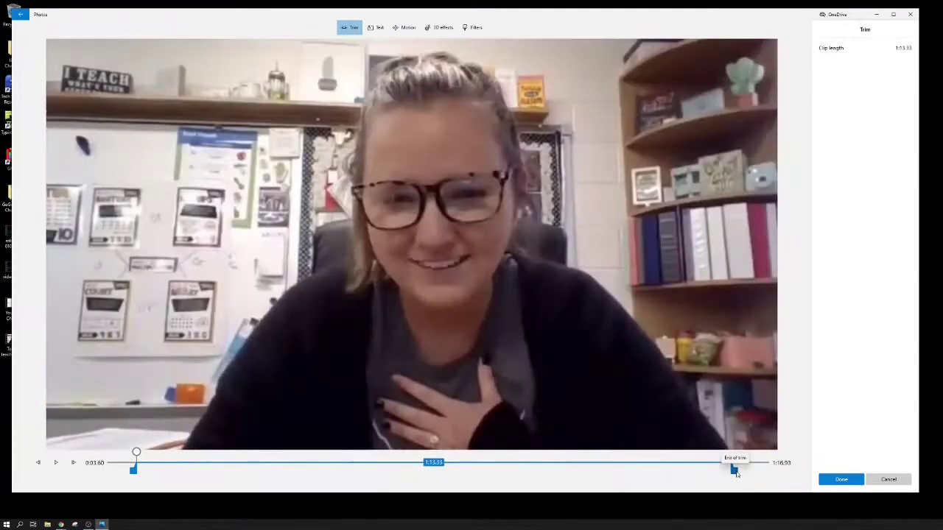
drag(737, 474, 738, 474)
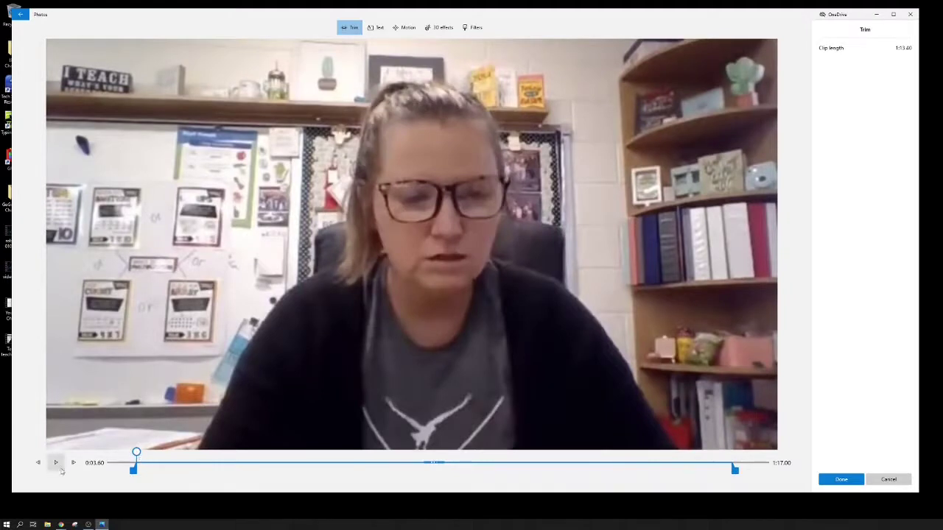
click(57, 464)
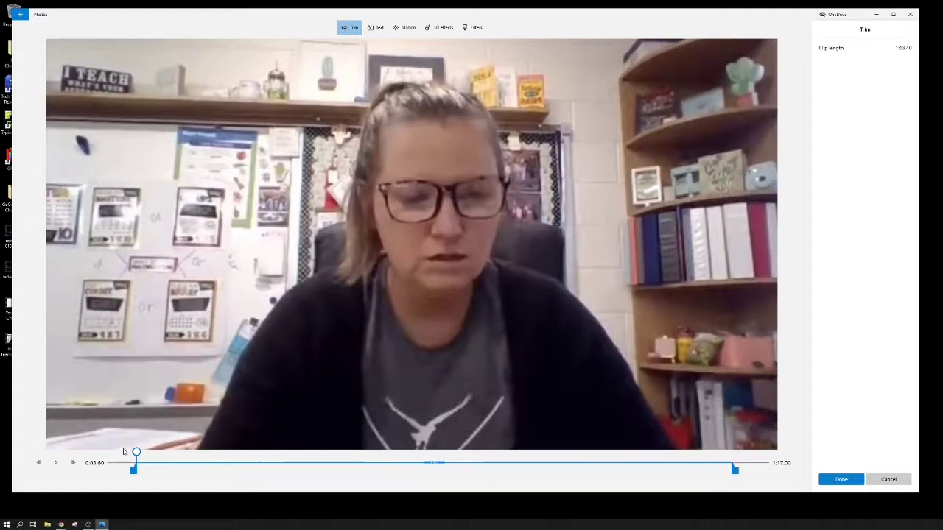
click(838, 480)
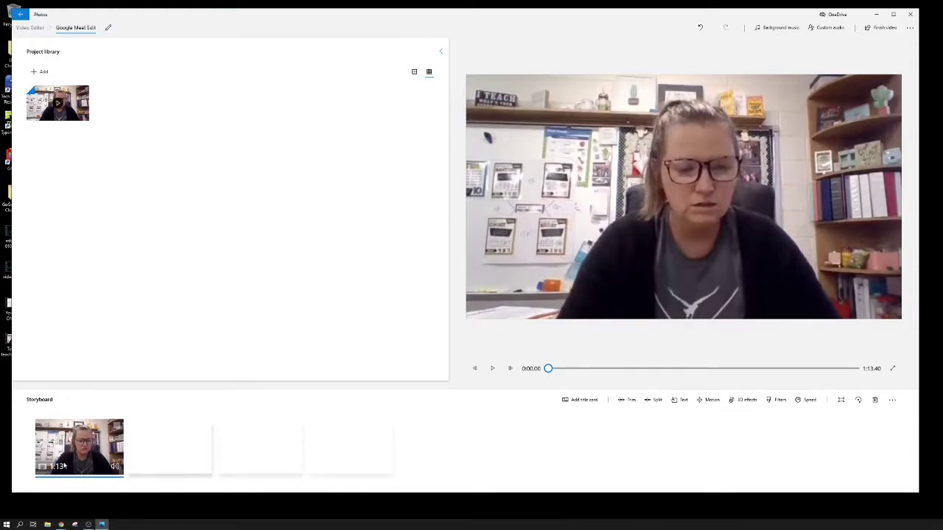
Undo the trim, split the recording into 40.27- and 41.3-second clips, and preview the second.
key(ctrl+z)
click(655, 401)
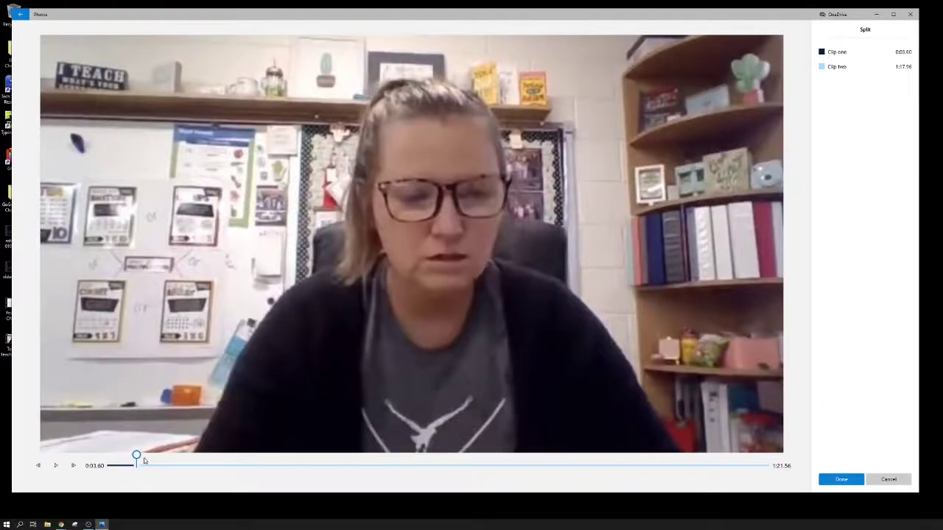
mouse_move(144, 461)
mouse_down()
mouse_move(391, 451)
mouse_move(445, 458)
mouse_move(305, 456)
mouse_move(223, 468)
mouse_move(435, 460)
mouse_up()
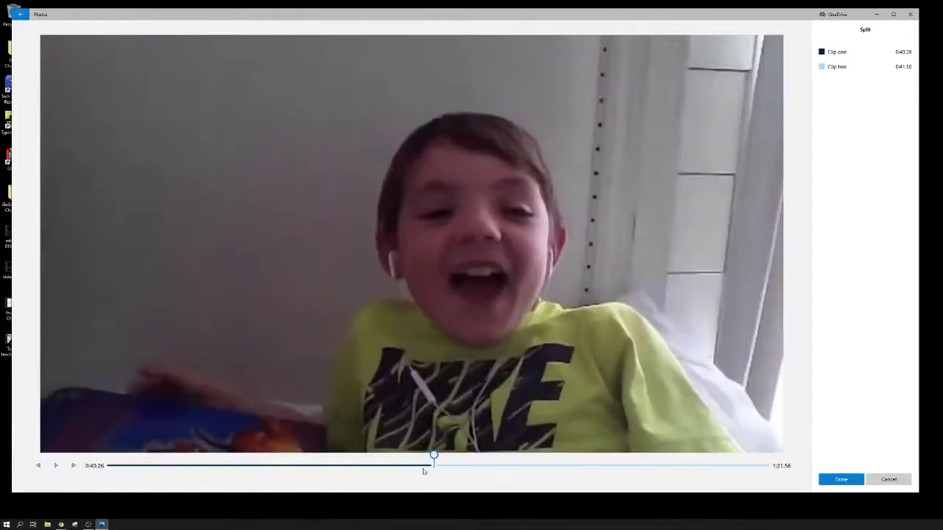
click(842, 481)
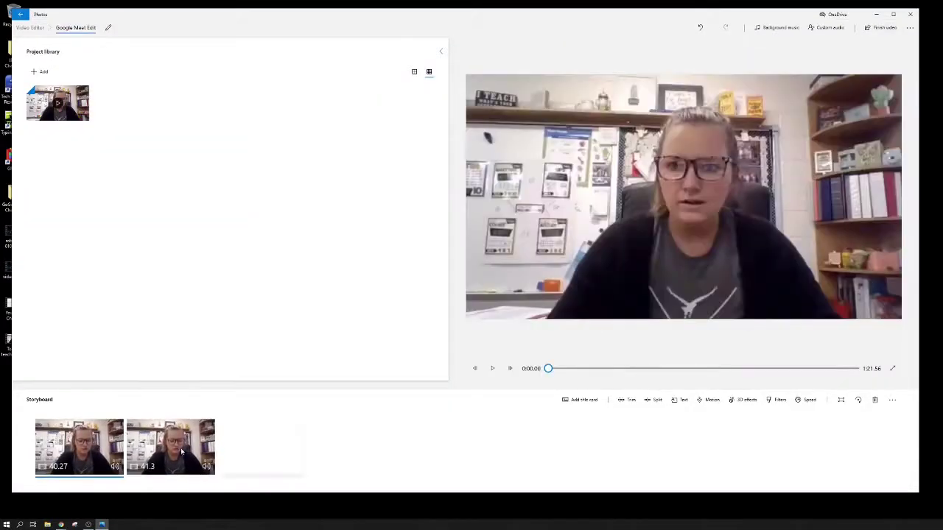
click(181, 448)
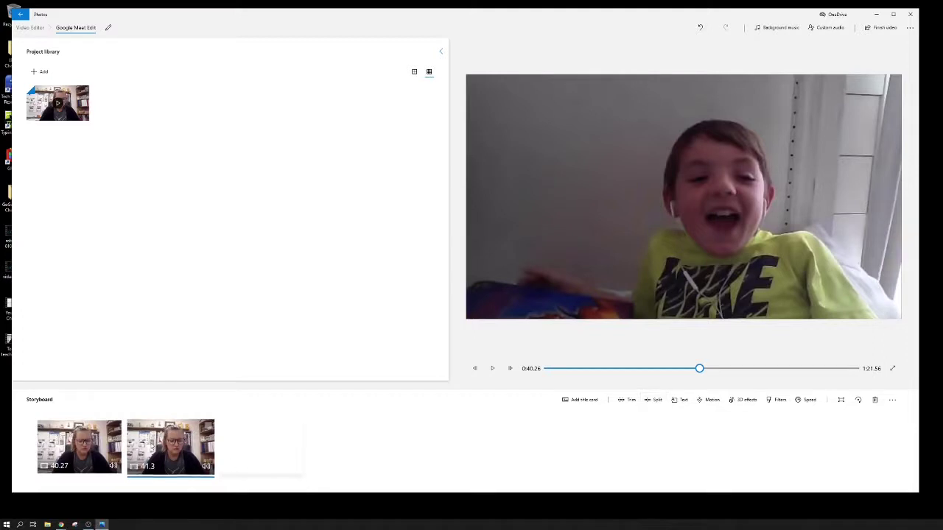
Split the second clip at 0:10.33 and remove the 10.33-second interruption clip.
click(653, 400)
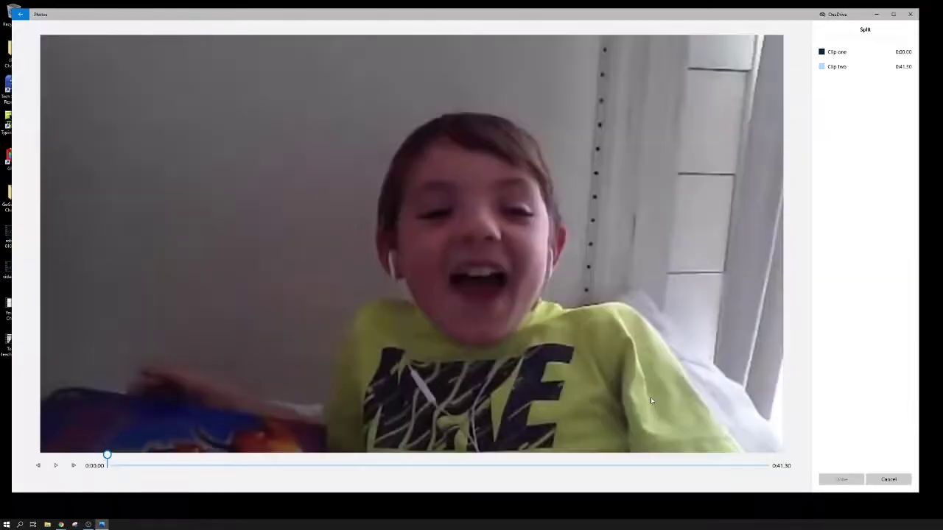
drag(107, 457, 273, 465)
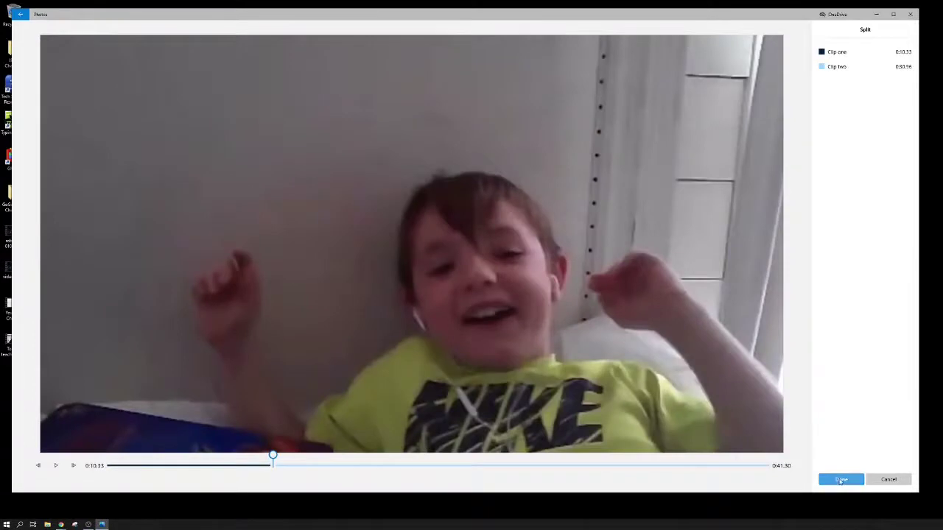
click(838, 481)
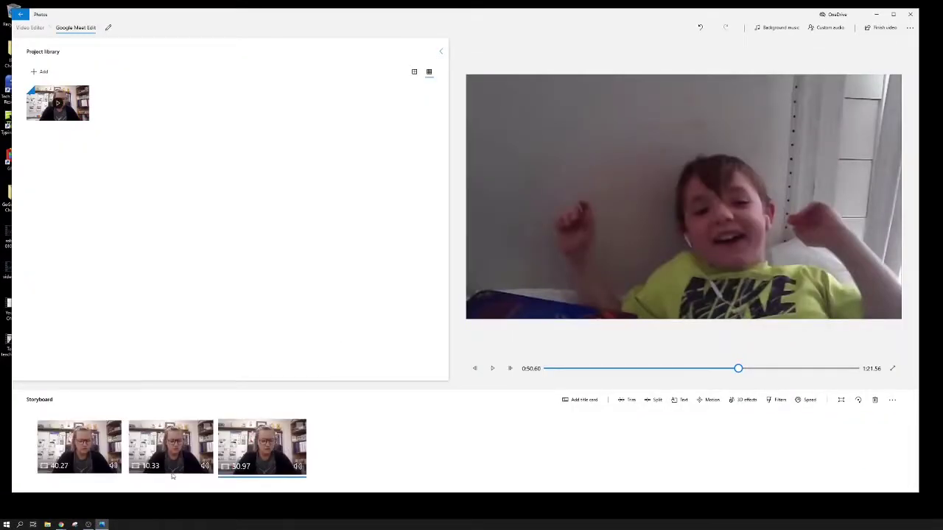
click(163, 453)
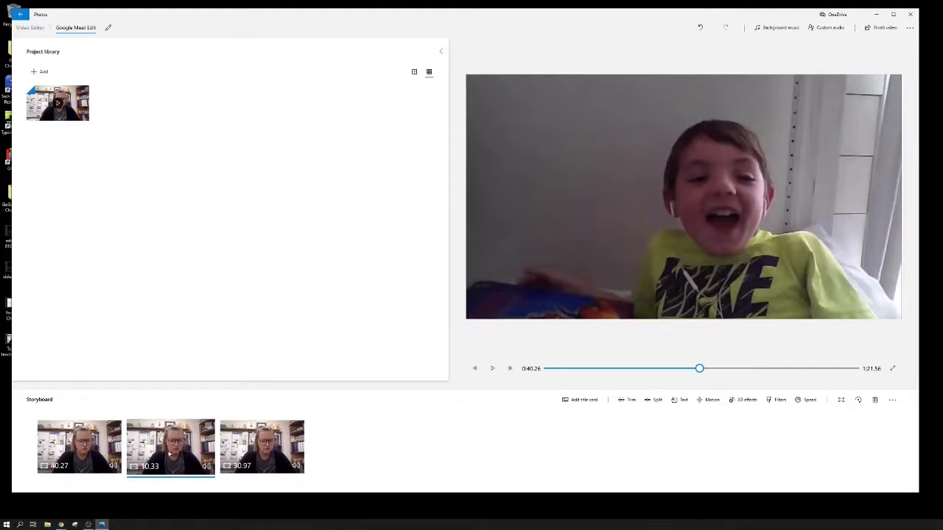
click(876, 401)
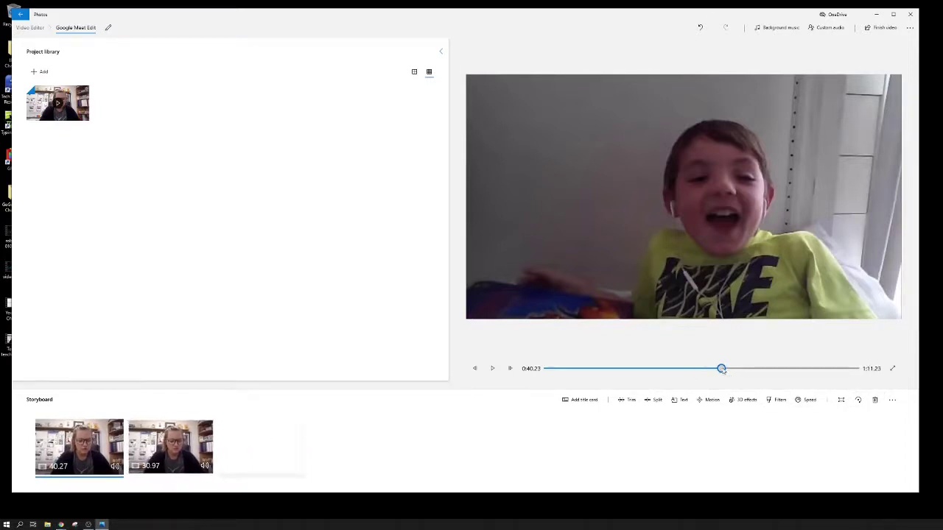
Play back the edited 1:11.23 video to check the cut.
click(492, 369)
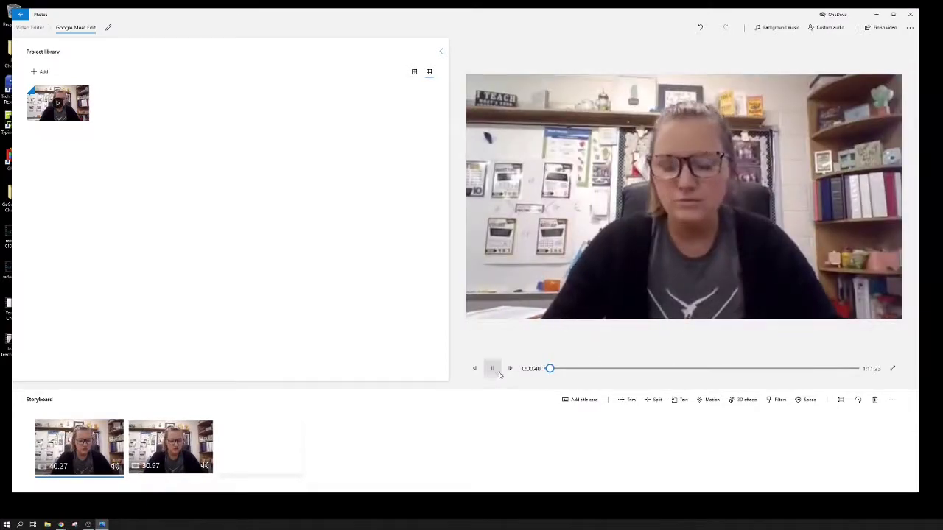
click(492, 368)
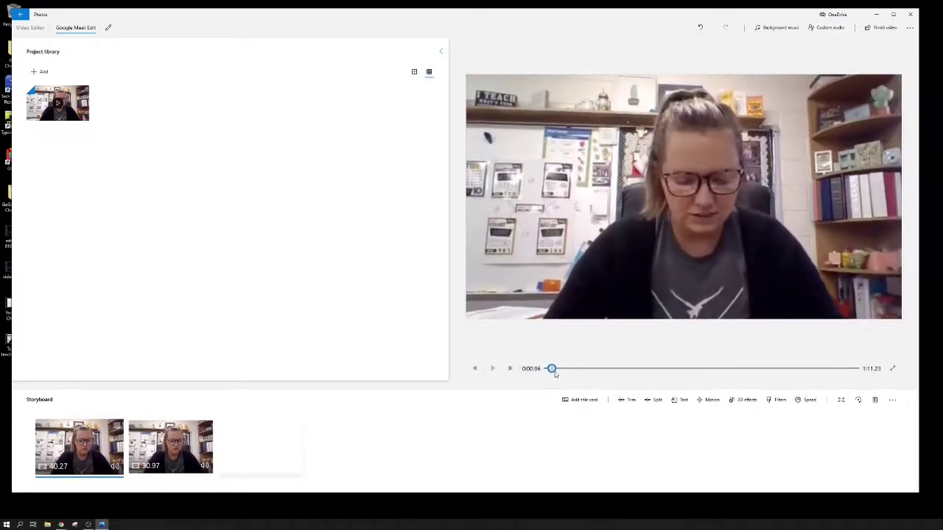
drag(553, 369, 858, 369)
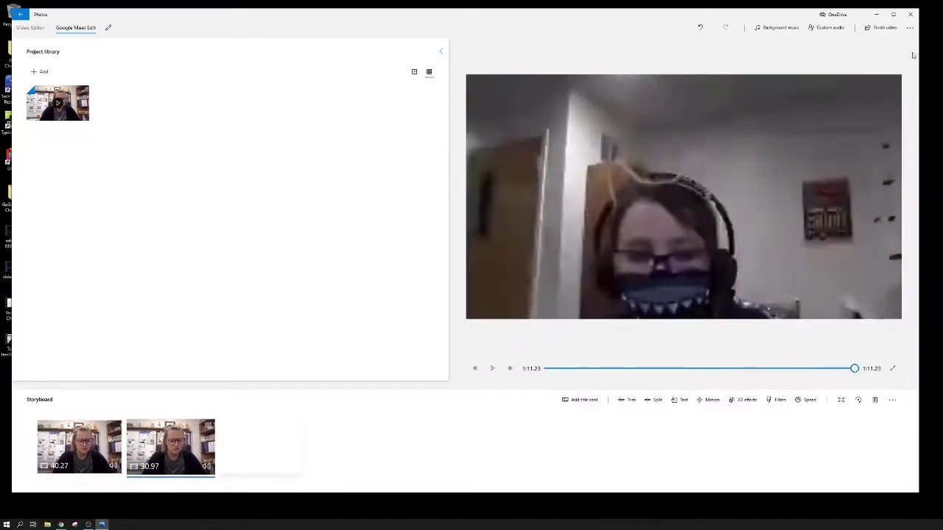
Export the 1:11.23 video at High 1080p quality and confirm the save location.
click(877, 30)
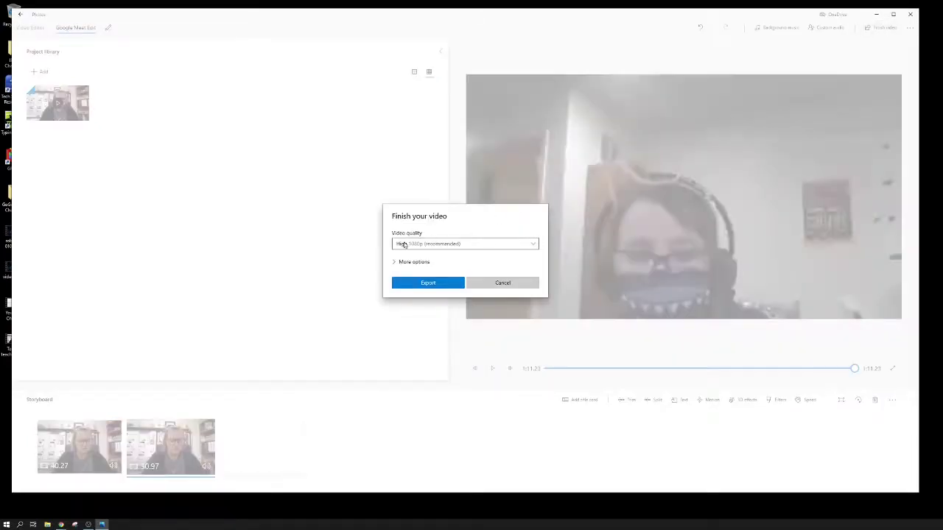
click(533, 246)
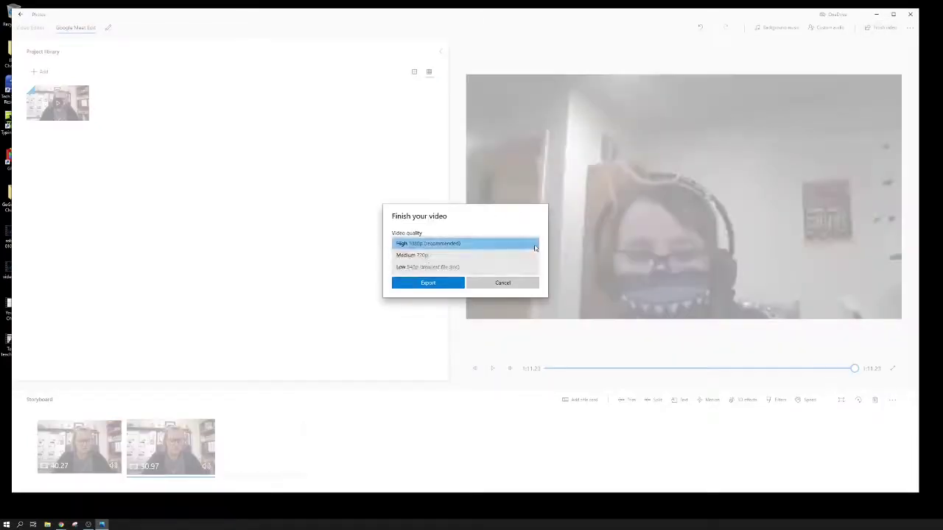
click(523, 218)
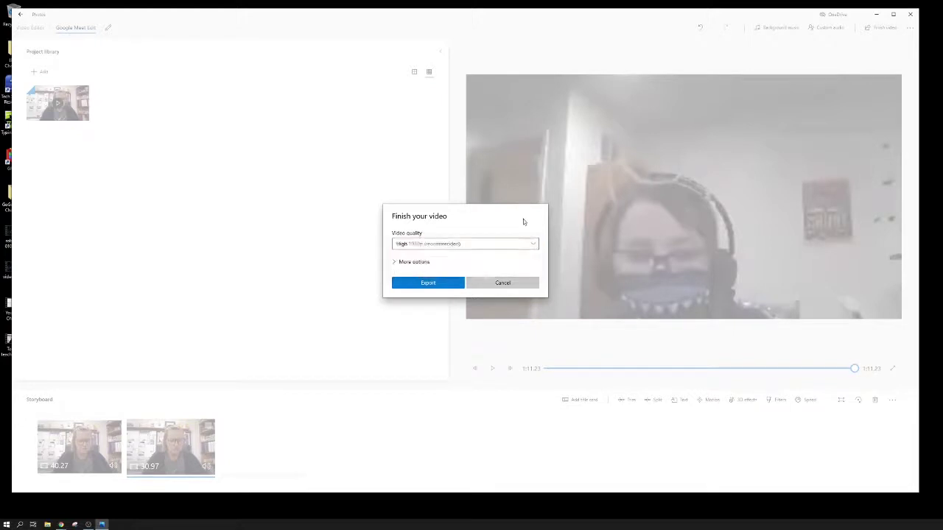
click(395, 263)
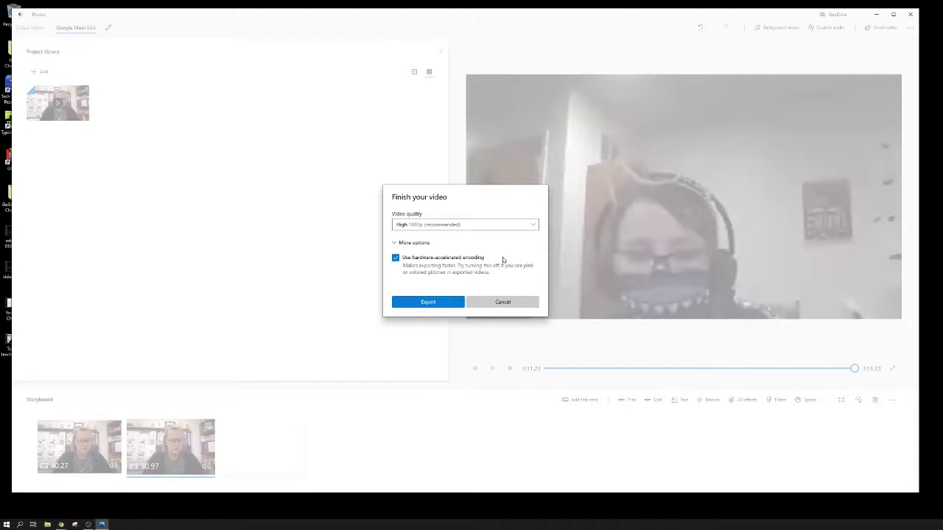
click(396, 243)
click(430, 283)
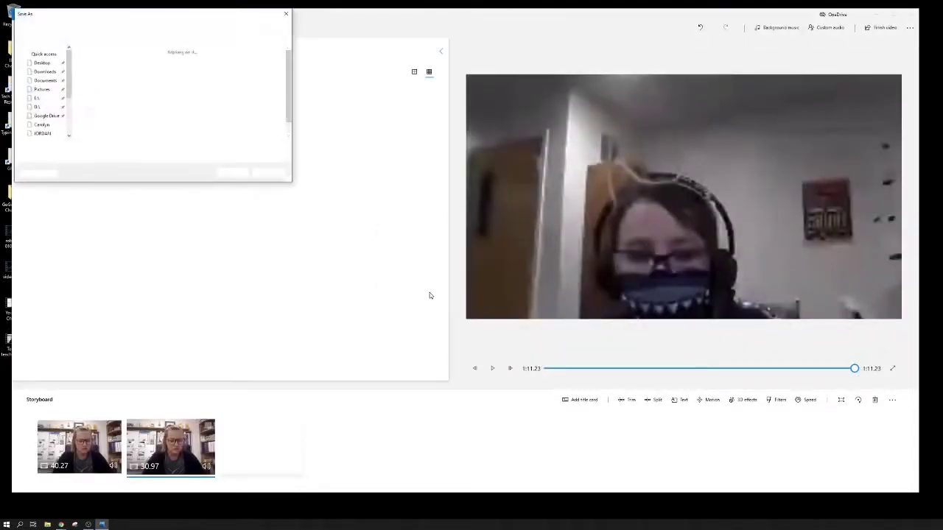
key(Return)
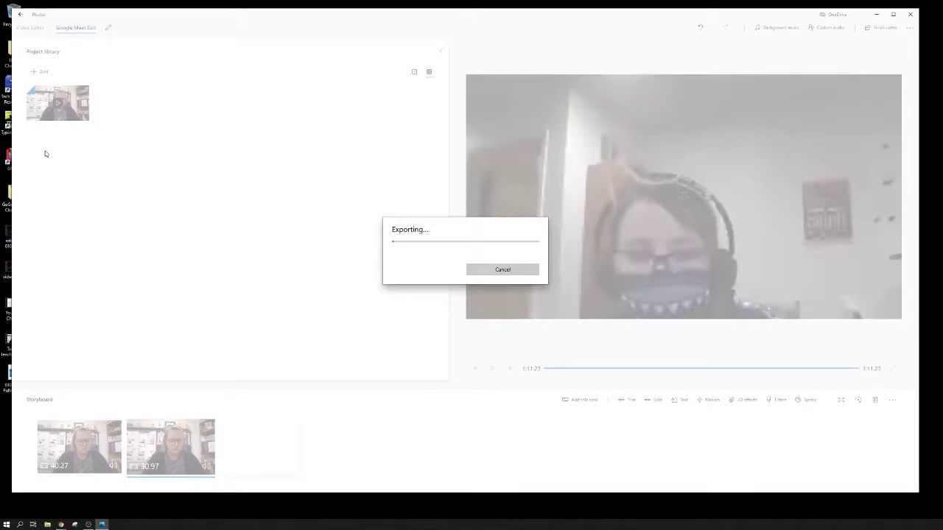